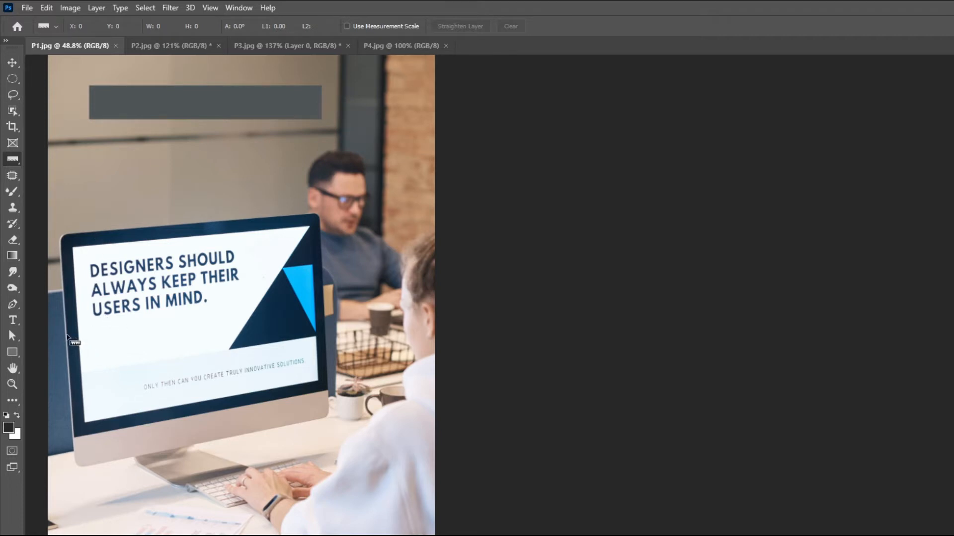
# - Measure the tilted monitor in P1.jpg with the Ruler tool across its width, height and diagonals
pyautogui.moveTo(66, 334); pyautogui.dragTo(324, 300)
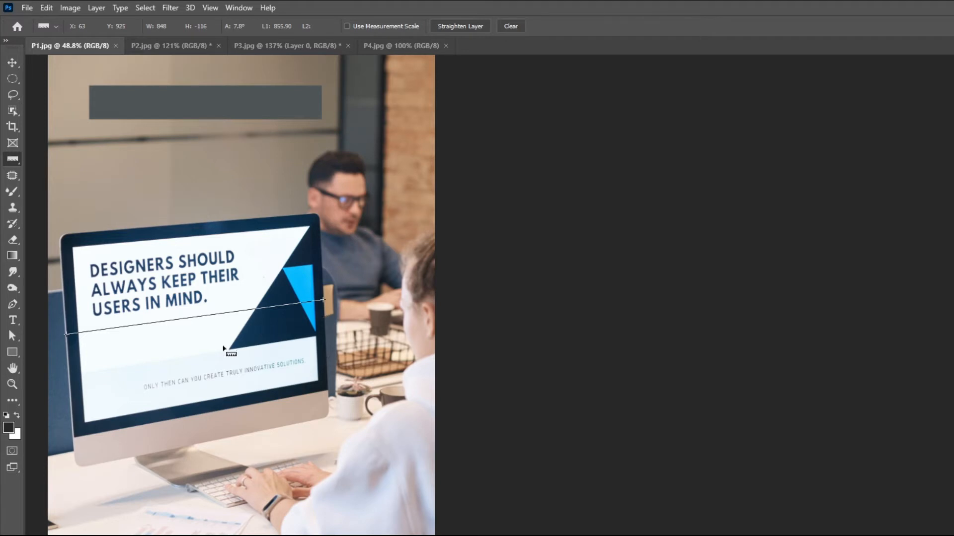
pyautogui.moveTo(173, 226); pyautogui.dragTo(177, 441)
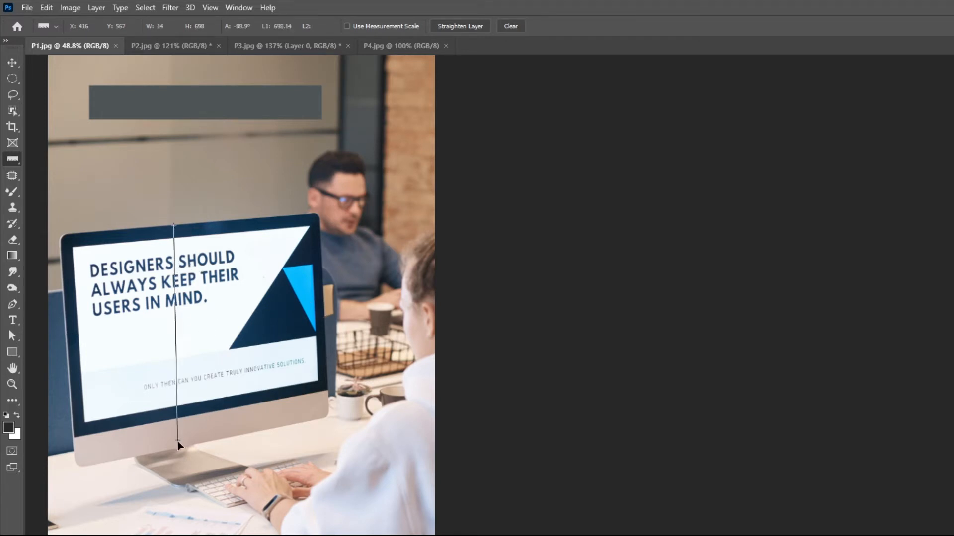
pyautogui.moveTo(78, 463); pyautogui.dragTo(319, 217)
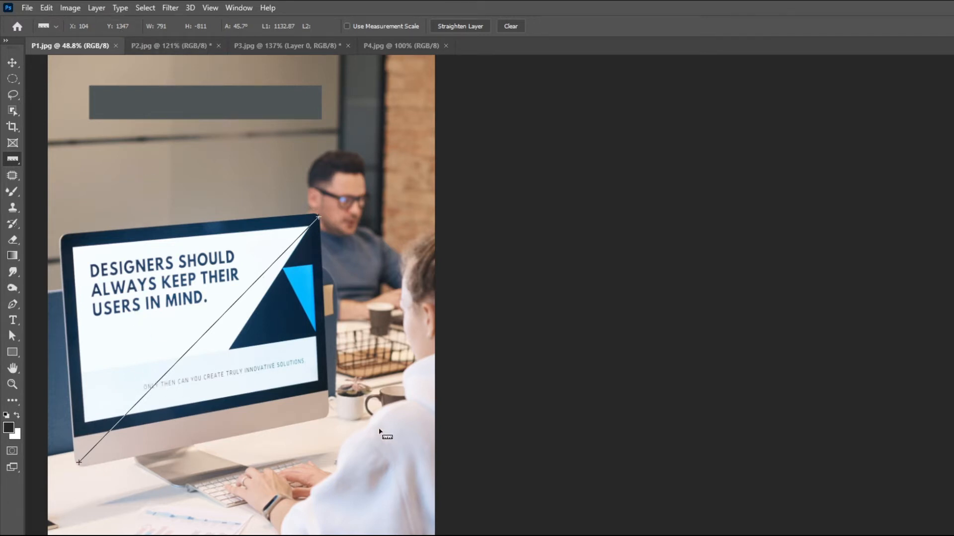
pyautogui.moveTo(147, 251); pyautogui.dragTo(162, 406)
pyautogui.moveTo(284, 214); pyautogui.dragTo(288, 400)
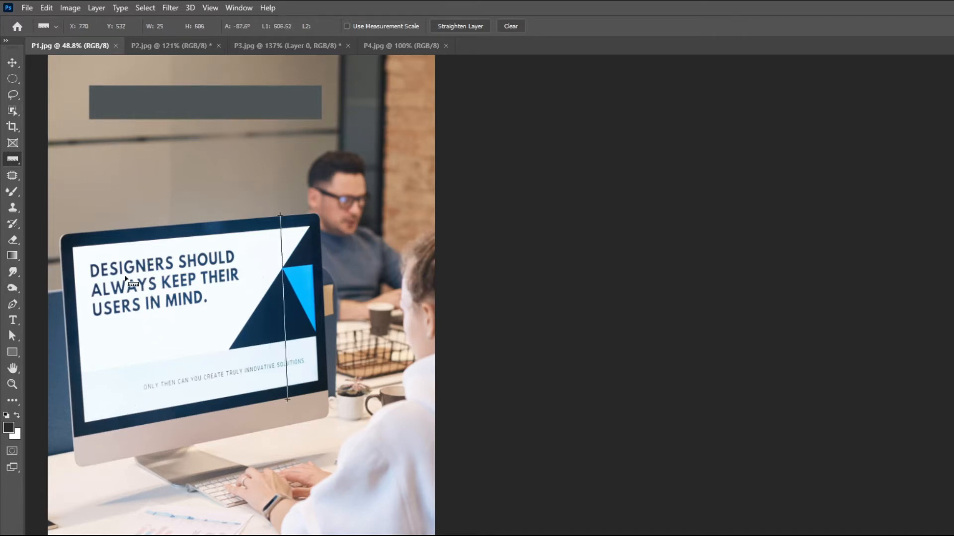
pyautogui.moveTo(108, 265); pyautogui.dragTo(312, 401)
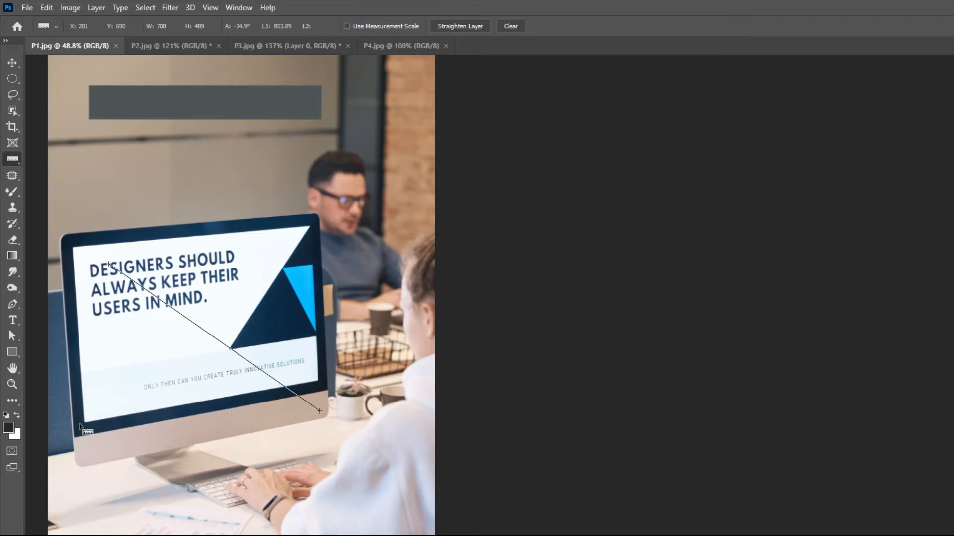
# - Measure the monitor's display area diagonally and vertically, draw a line from the wall to the keyboard, and clear the measurement
pyautogui.moveTo(80, 424); pyautogui.dragTo(281, 268)
pyautogui.moveTo(89, 247); pyautogui.dragTo(308, 389)
pyautogui.moveTo(274, 226); pyautogui.dragTo(275, 389)
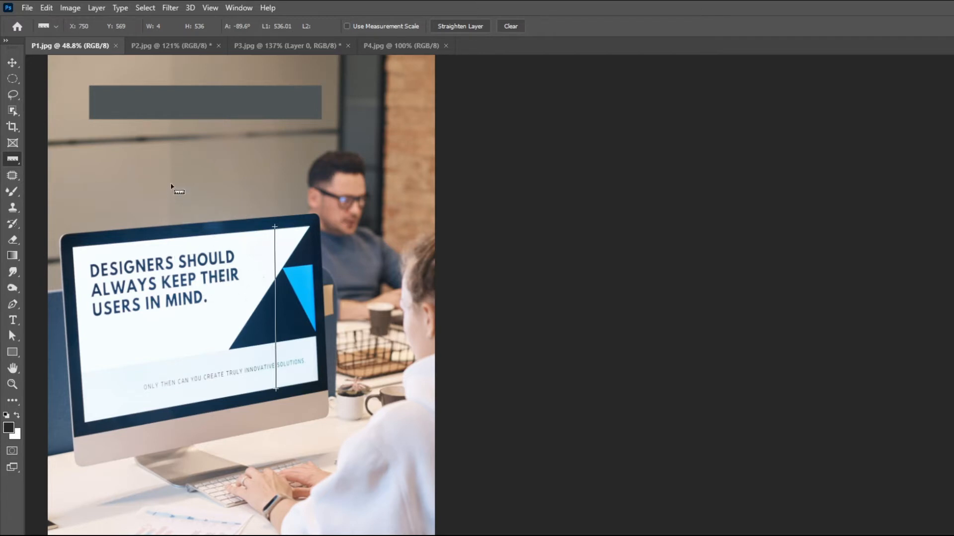
pyautogui.moveTo(172, 172); pyautogui.dragTo(278, 465)
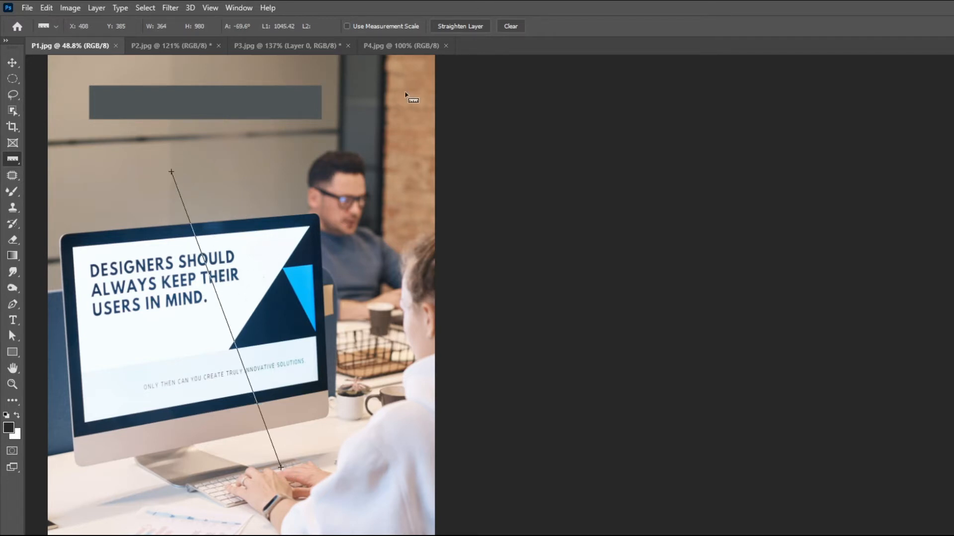
pyautogui.click(511, 26)
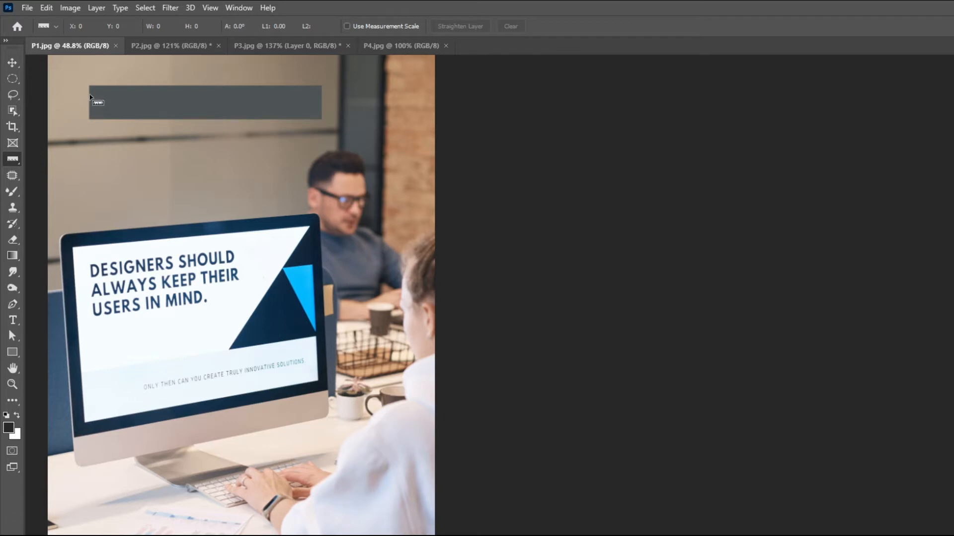
# - Measure the grey rectangle's width in both directions and its height, and clear the measurement
pyautogui.moveTo(89, 95); pyautogui.dragTo(224, 105)
pyautogui.moveTo(322, 106); pyautogui.dragTo(323, 108)
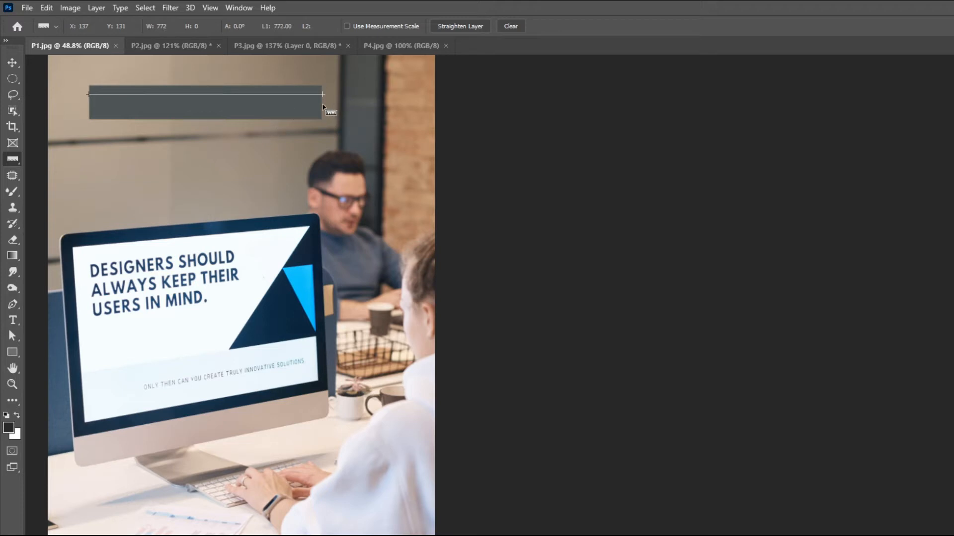
pyautogui.moveTo(322, 102); pyautogui.dragTo(267, 105)
pyautogui.moveTo(213, 116); pyautogui.dragTo(115, 121)
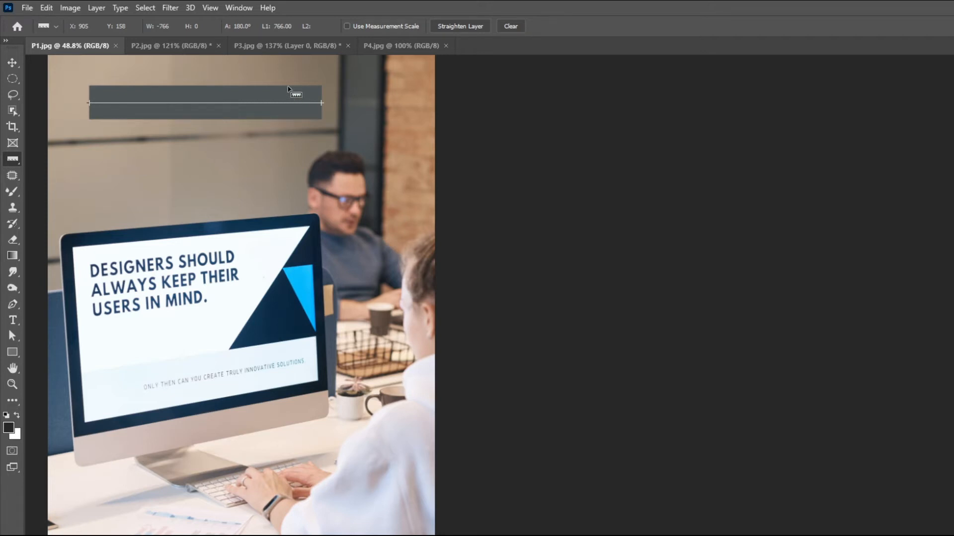
pyautogui.moveTo(288, 88); pyautogui.dragTo(287, 120)
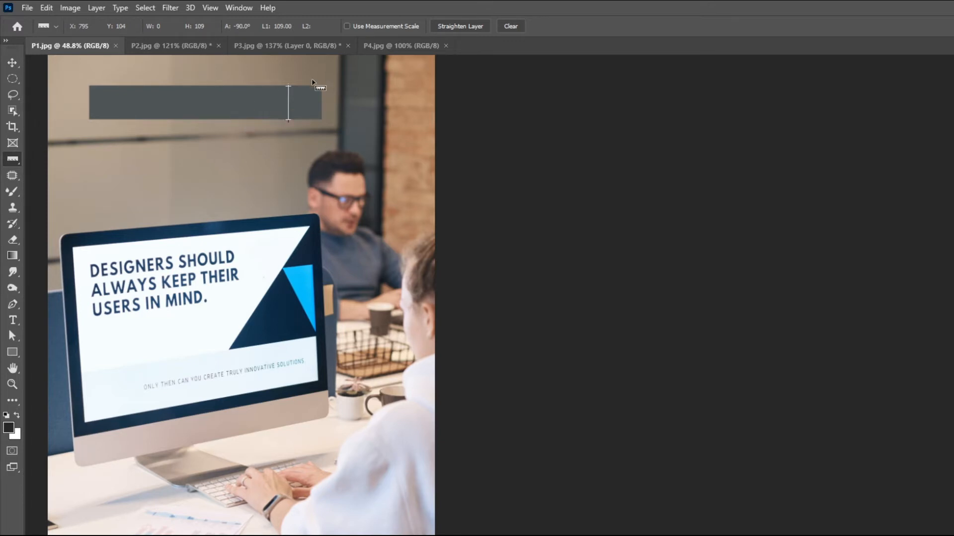
pyautogui.click(517, 26)
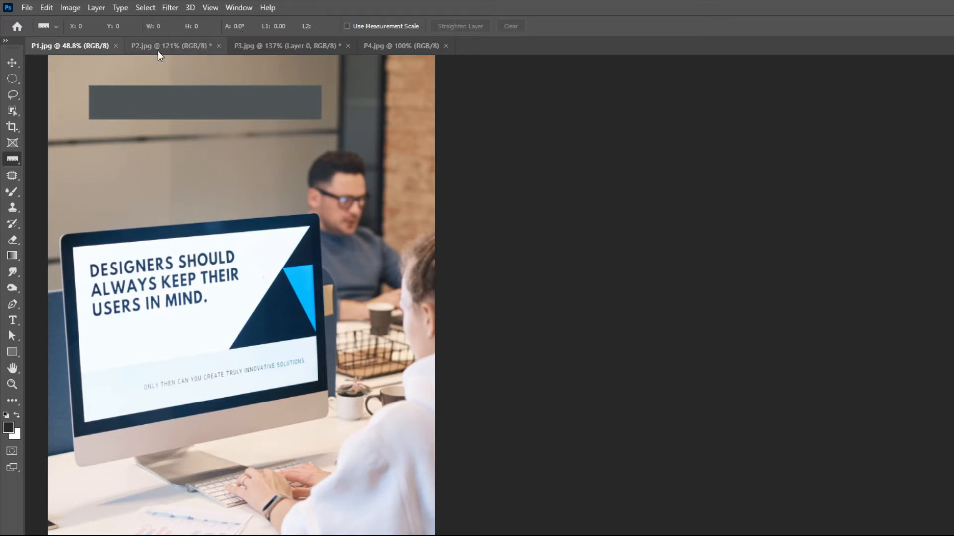
# - In P2.jpg, measure the black triangle's left edge and a vertical line through the sign's right corner
pyautogui.click(177, 45)
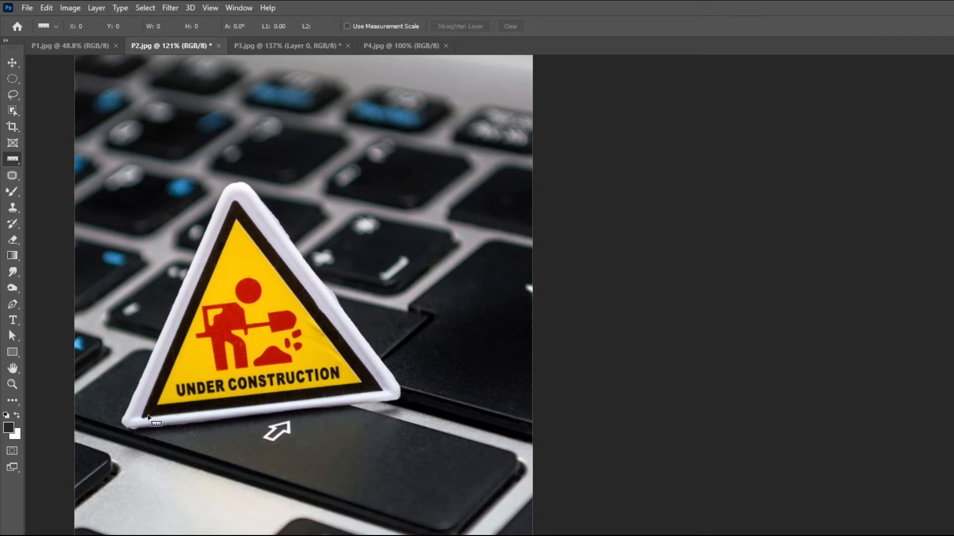
pyautogui.moveTo(147, 415); pyautogui.dragTo(233, 213)
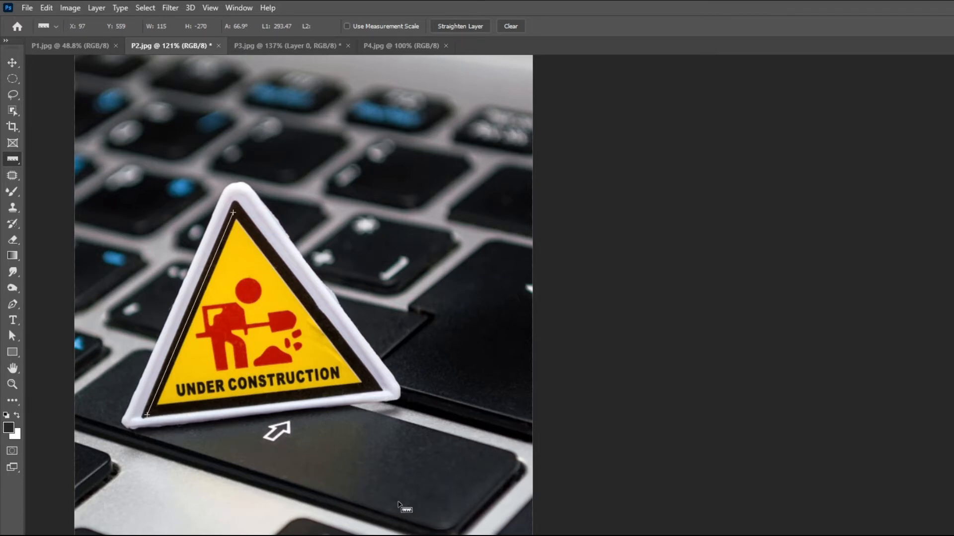
pyautogui.moveTo(397, 500); pyautogui.dragTo(398, 244)
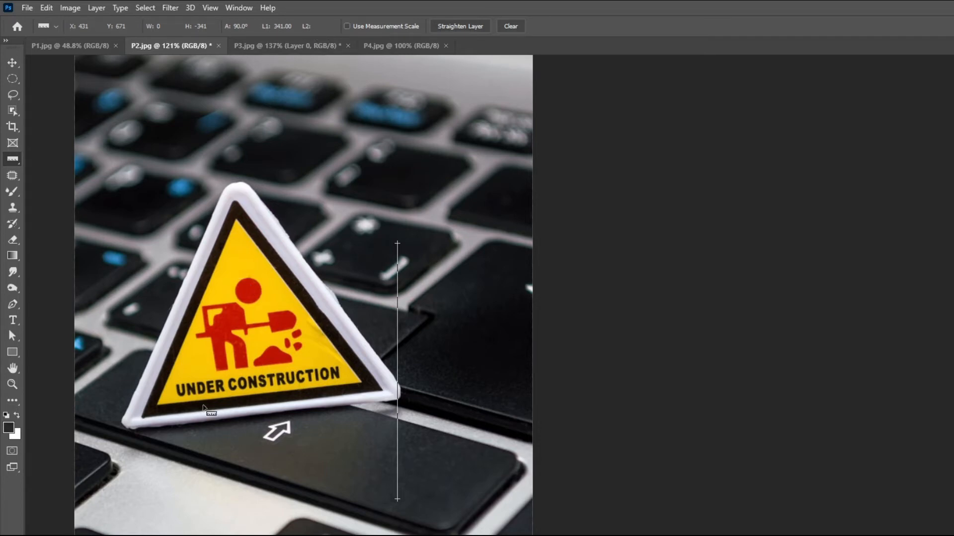
# - Measure the angle between the black triangle's left and bottom edges from their shared corner, and clear the measurement
pyautogui.moveTo(144, 416); pyautogui.dragTo(234, 206)
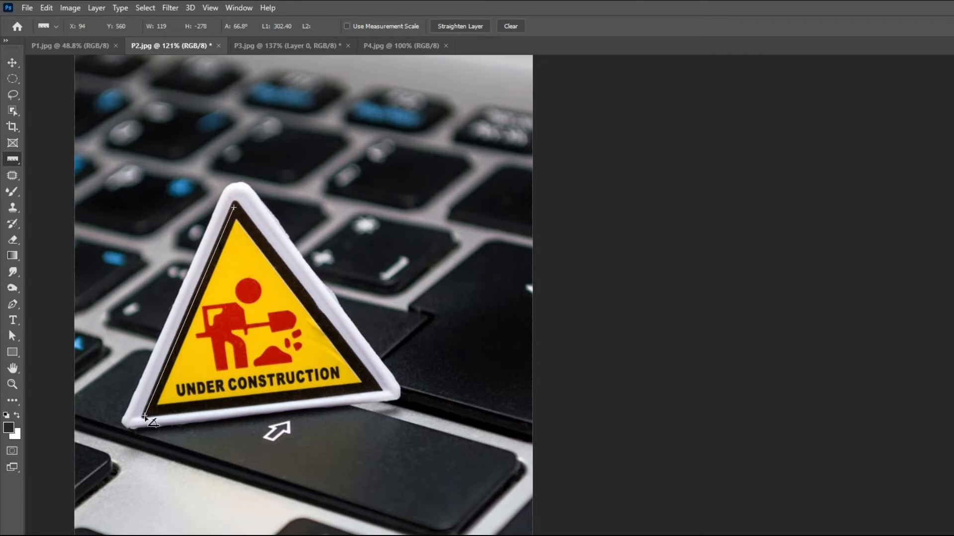
pyautogui.moveTo(144, 416); pyautogui.dragTo(368, 390)
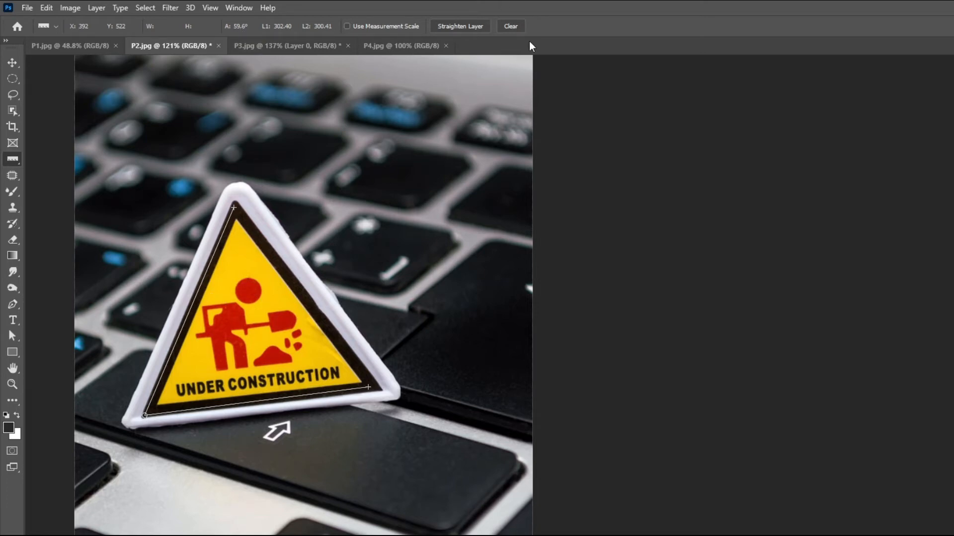
pyautogui.click(511, 27)
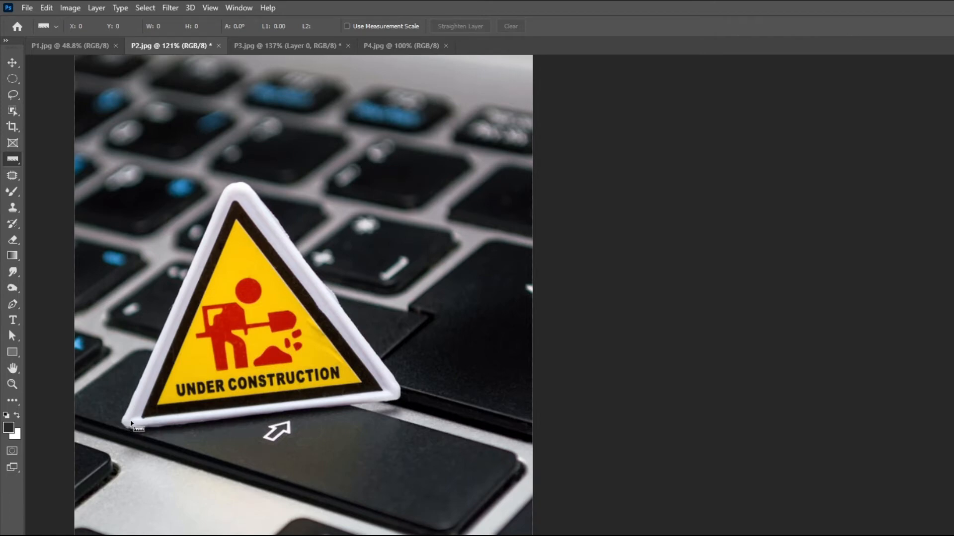
# - Measure the sign's white border along its left side and its right side
pyautogui.moveTo(130, 421)
pyautogui.mouseDown()
pyautogui.moveTo(225, 218)
pyautogui.moveTo(263, 234)
pyautogui.moveTo(243, 198)
pyautogui.moveTo(180, 227)
pyautogui.moveTo(150, 173)
pyautogui.moveTo(62, 165)
pyautogui.moveTo(251, 173)
pyautogui.mouseUp()
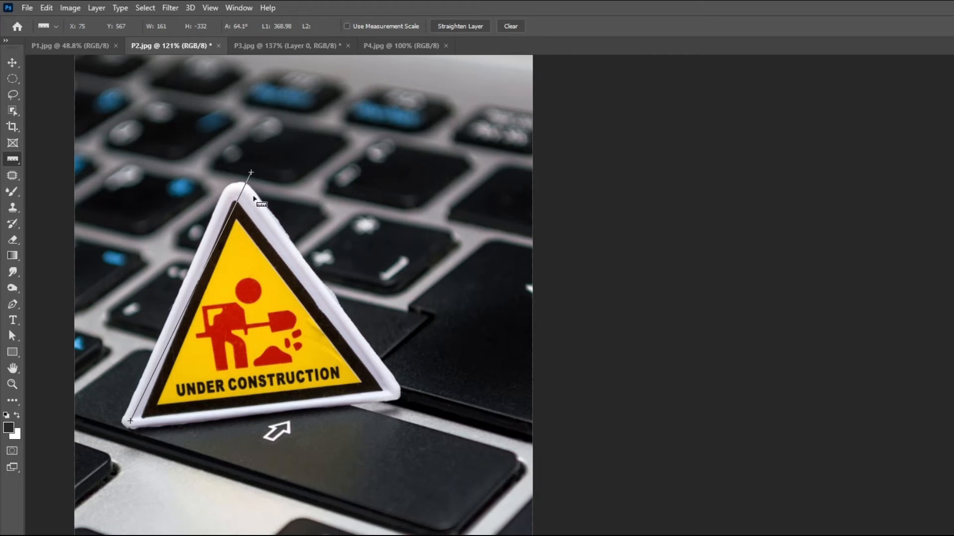
pyautogui.moveTo(247, 195); pyautogui.dragTo(387, 387)
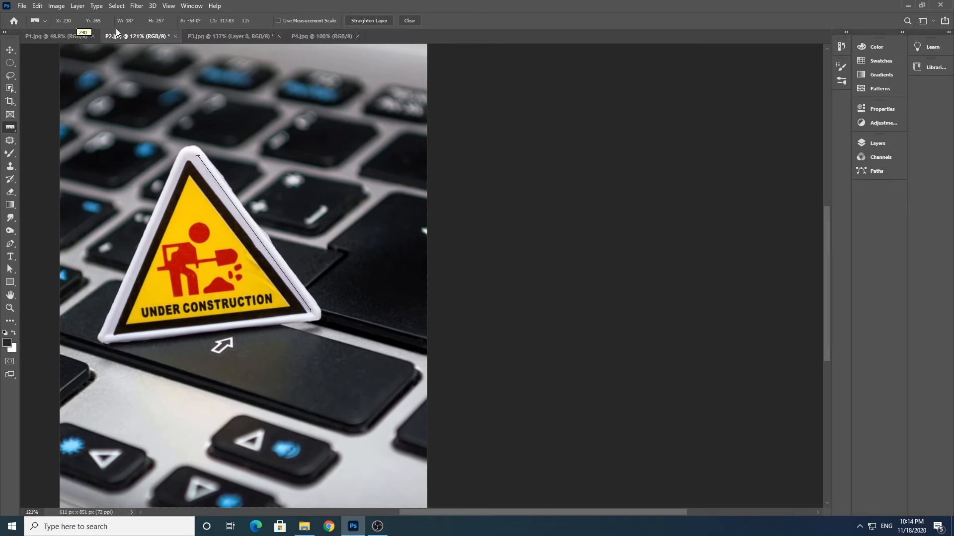
# - Switch to P3.jpg and check its layer list
pyautogui.click(225, 38)
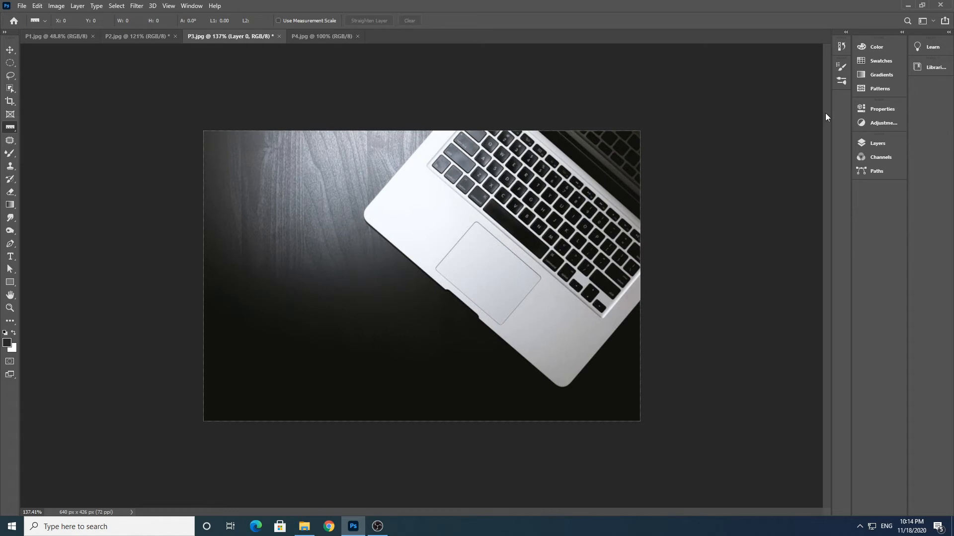
pyautogui.click(878, 143)
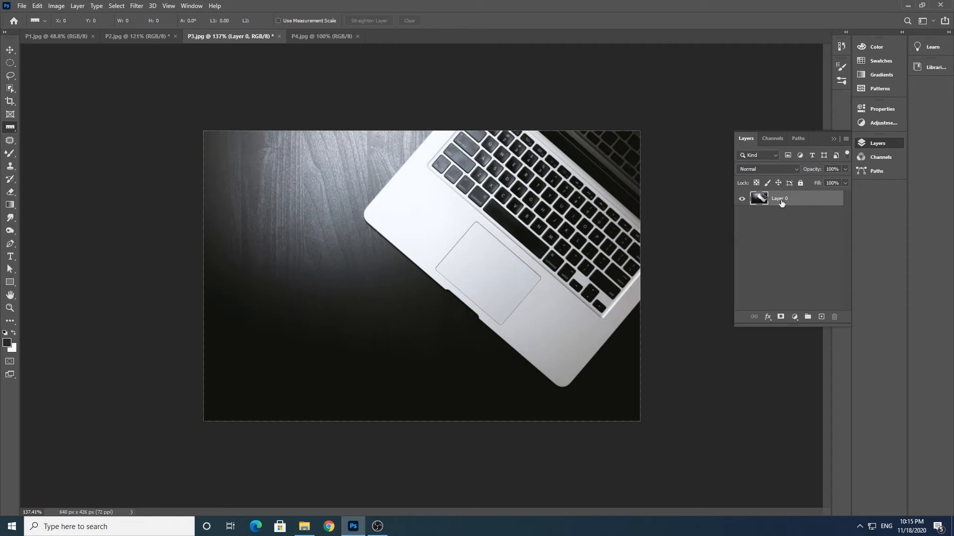
pyautogui.click(876, 143)
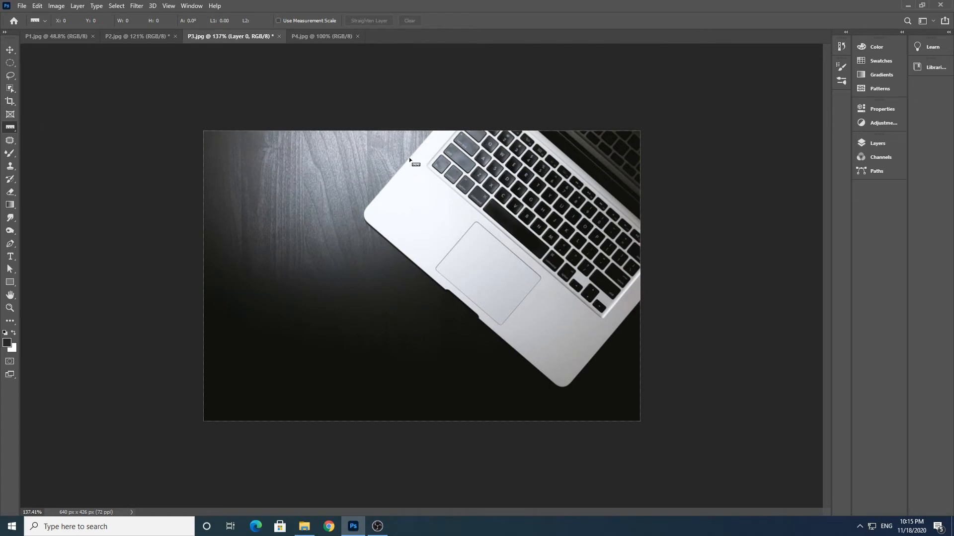
# - Try straightening the laptop photo's layer along a ruler line parallel to the keyboard's lower edge, and undo it
pyautogui.moveTo(409, 159); pyautogui.dragTo(613, 335)
pyautogui.moveTo(613, 336); pyautogui.dragTo(612, 333)
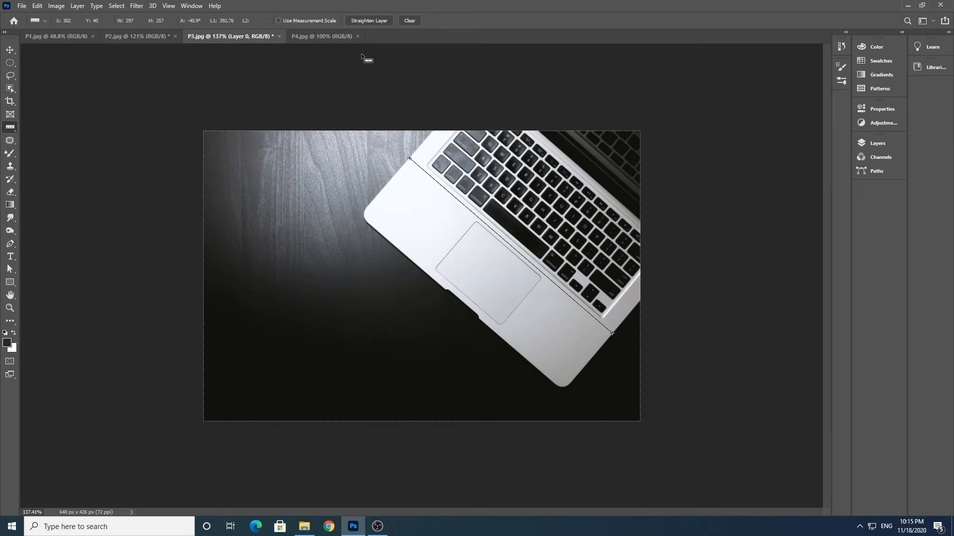
pyautogui.click(365, 20)
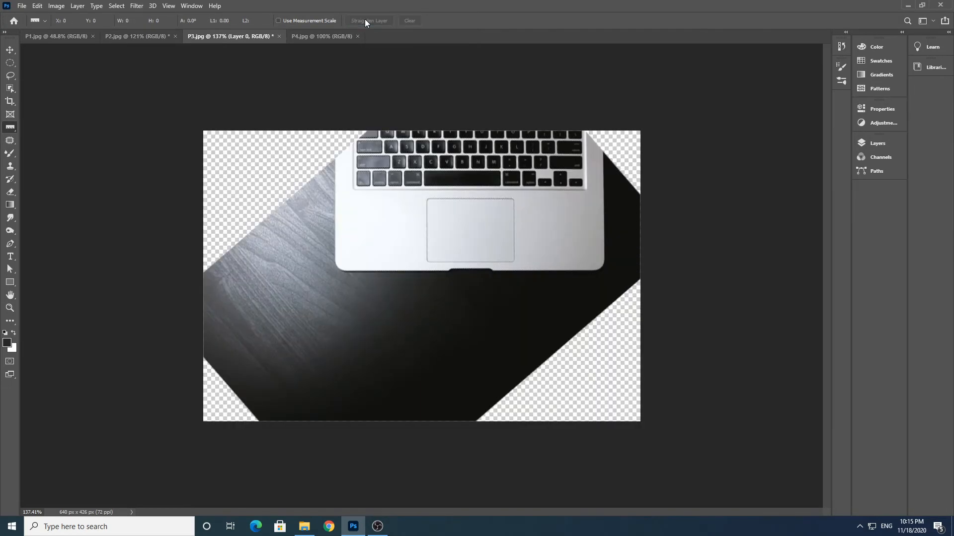
pyautogui.scroll(2, 532, 277)
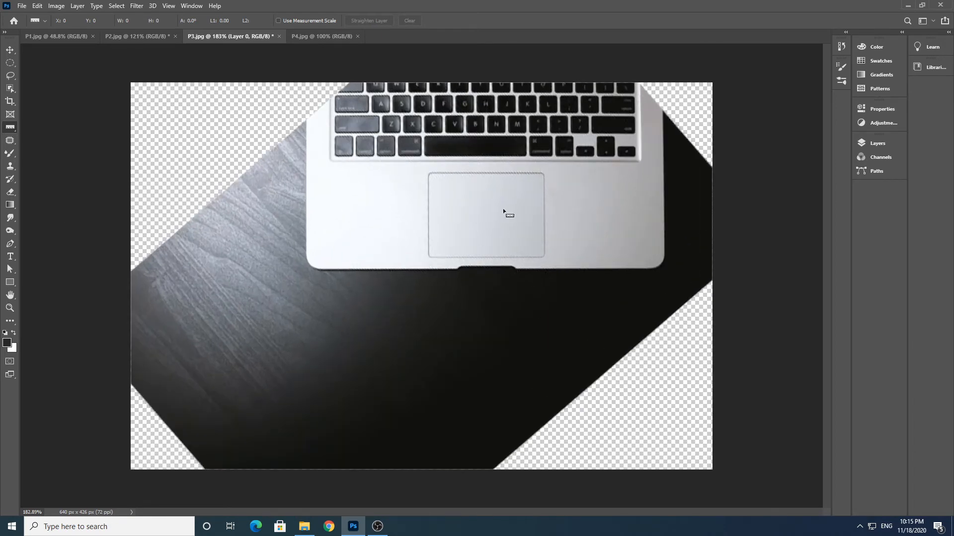
pyautogui.scroll(-1, 501, 303)
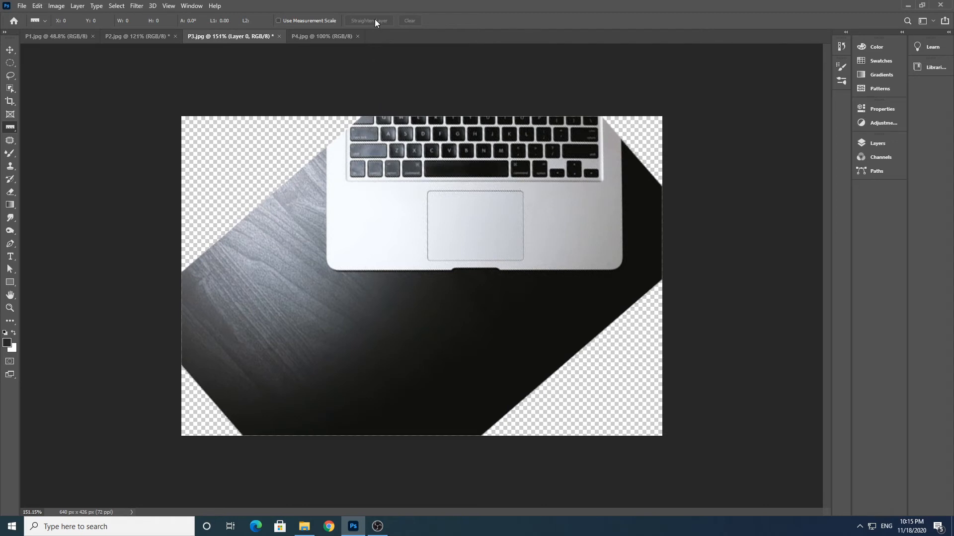
pyautogui.hotkey('ctrl', 'z')
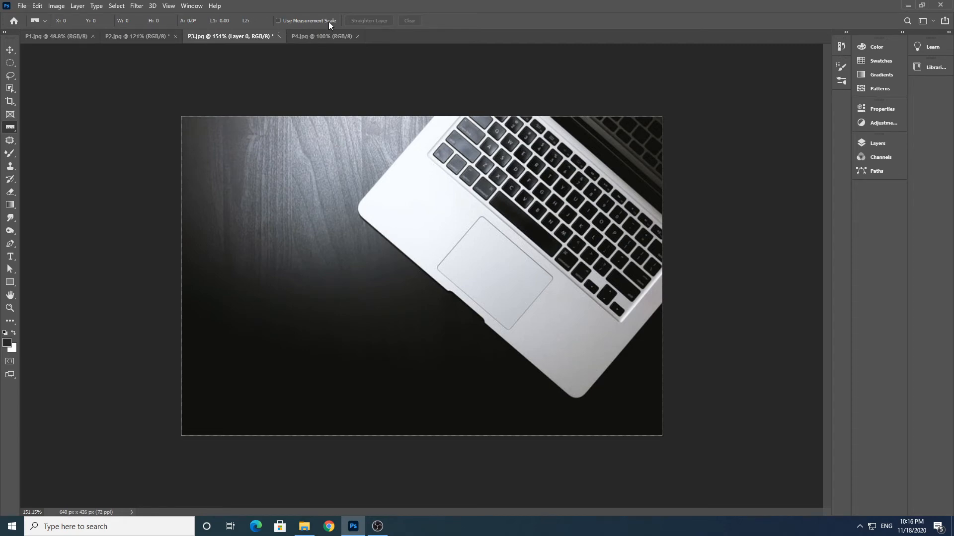
# - Switch to P4.jpg and inspect the small plant on the bookshelf at pixel level
pyautogui.click(320, 35)
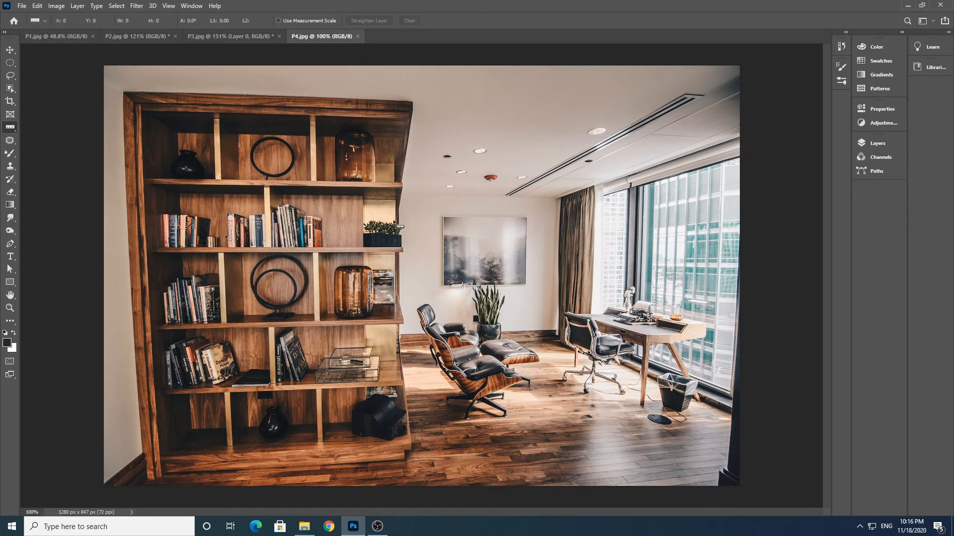
pyautogui.scroll(10, 365, 214)
pyautogui.scroll(5, 396, 223)
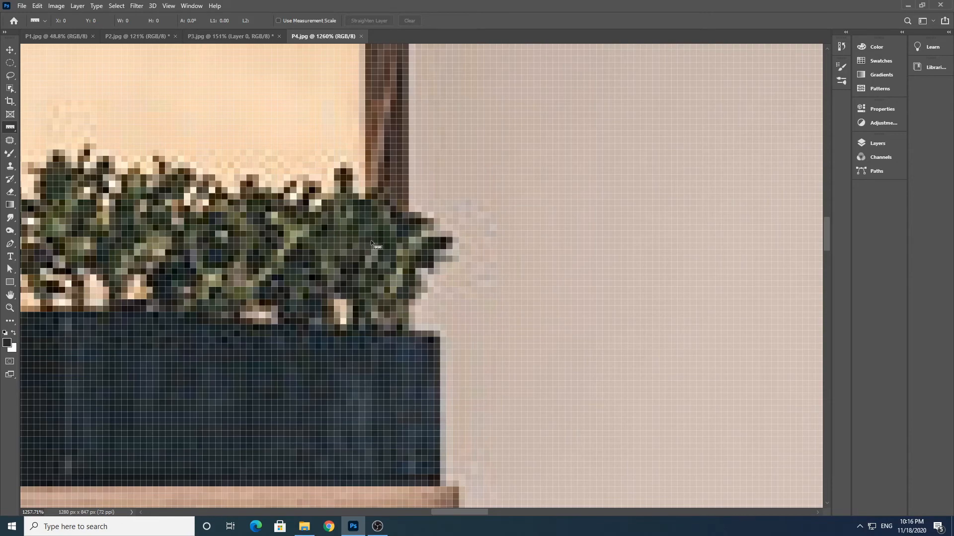
pyautogui.scroll(-10, 371, 243)
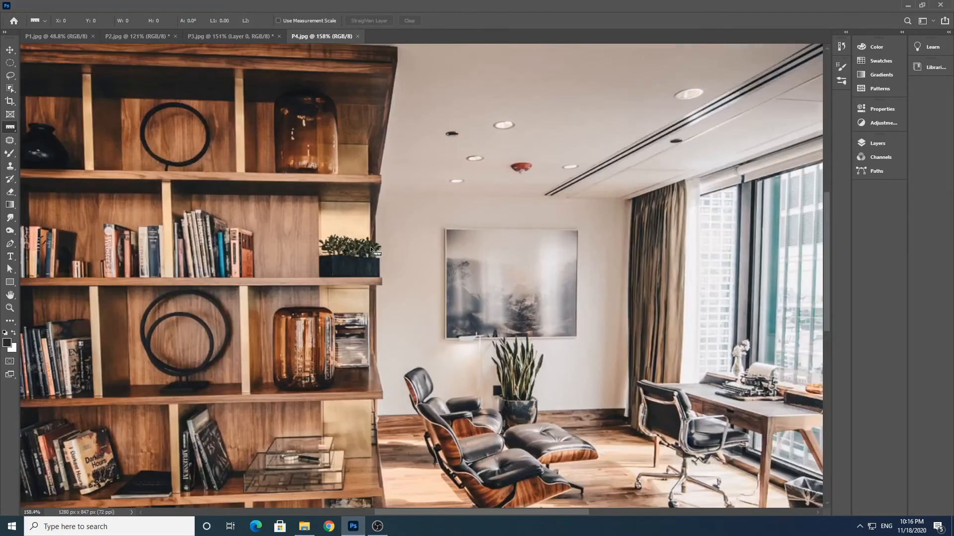
pyautogui.scroll(-4, 370, 248)
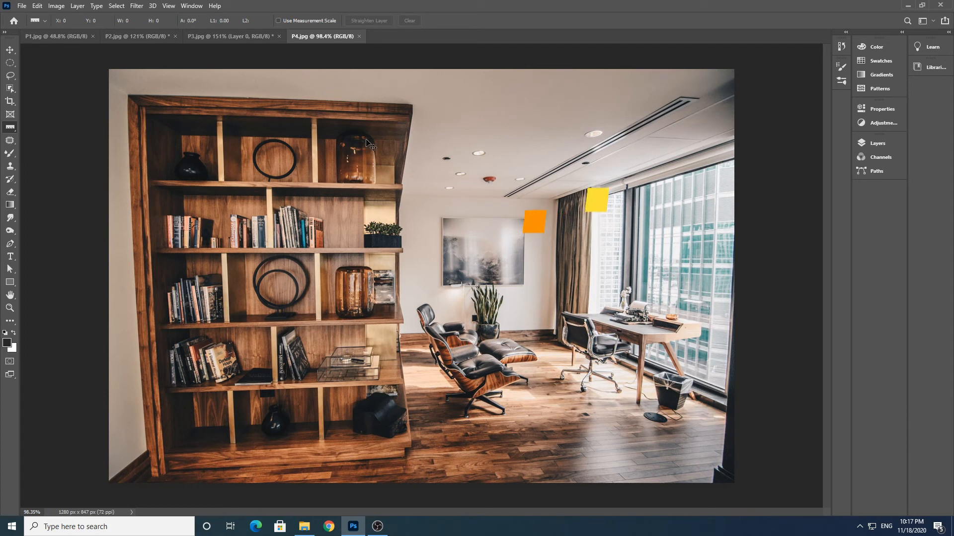
# - Toggle the document rulers on and off, and leave them displayed around P4.jpg
pyautogui.hotkey('ctrl', 'r')
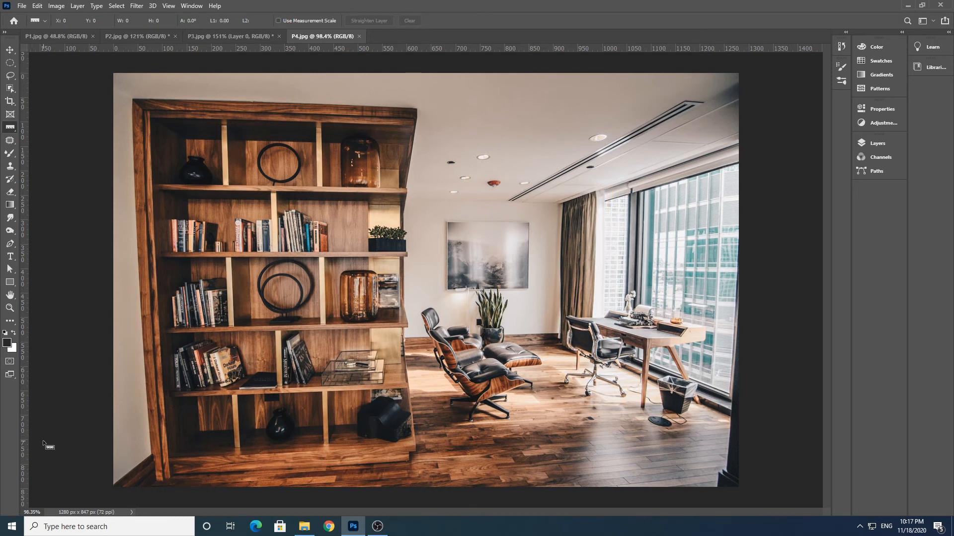
pyautogui.hotkey('ctrl', 'r')
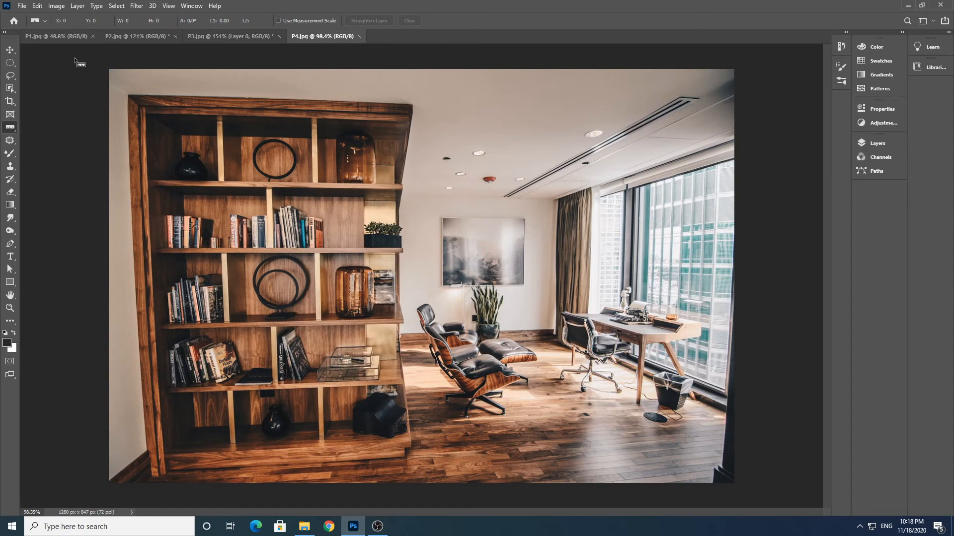
pyautogui.click(167, 6)
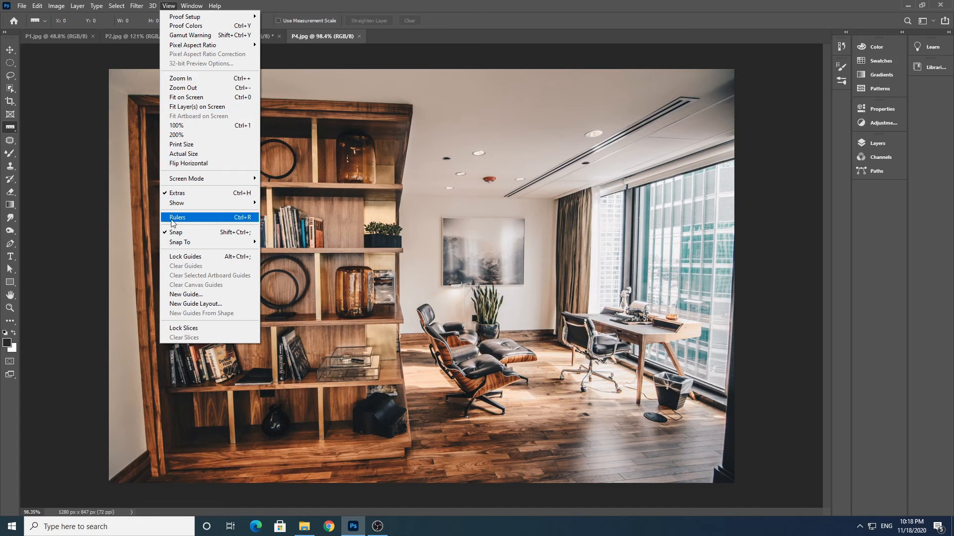
pyautogui.click(218, 222)
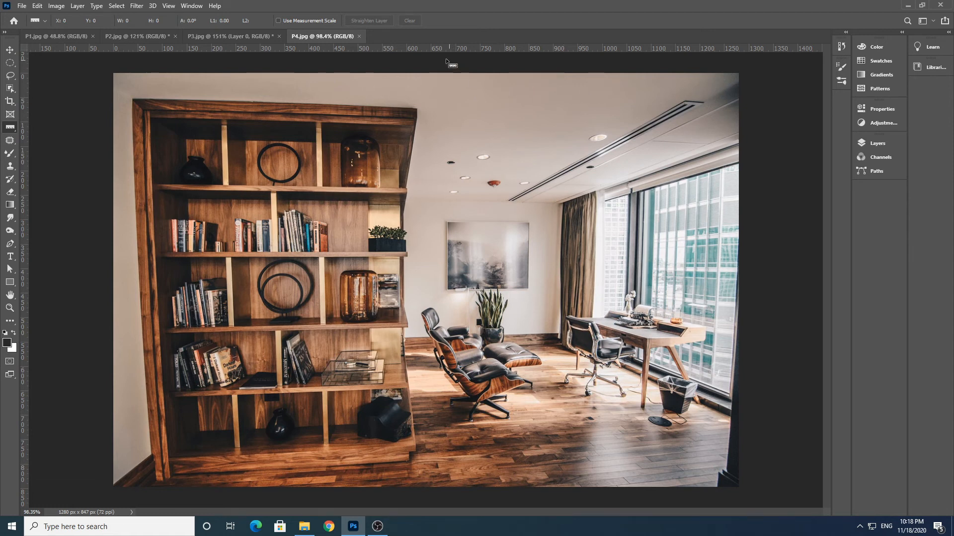
# - Try the rulers in inches by measuring a line across the bookcase below its top shelf, and return the units to pixels
pyautogui.rightClick(431, 47)
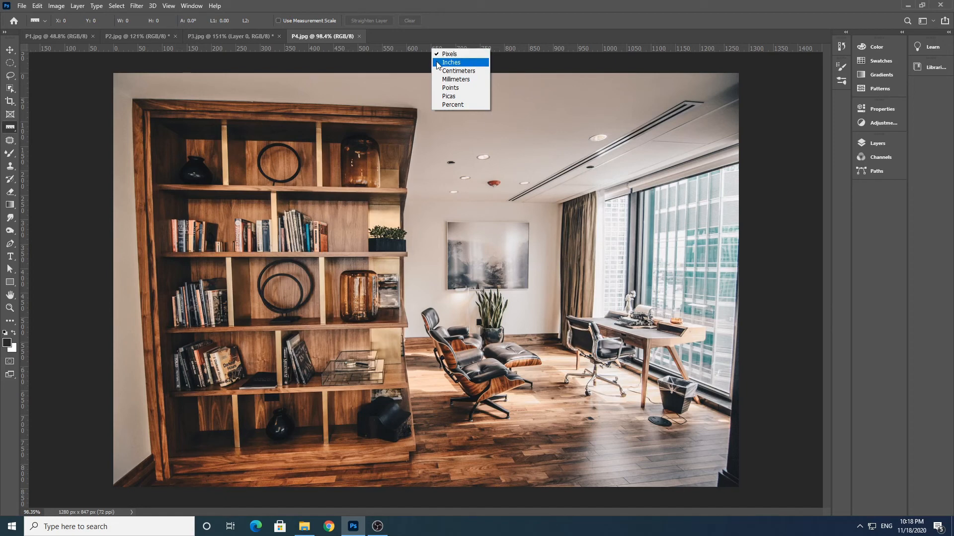
pyautogui.click(462, 63)
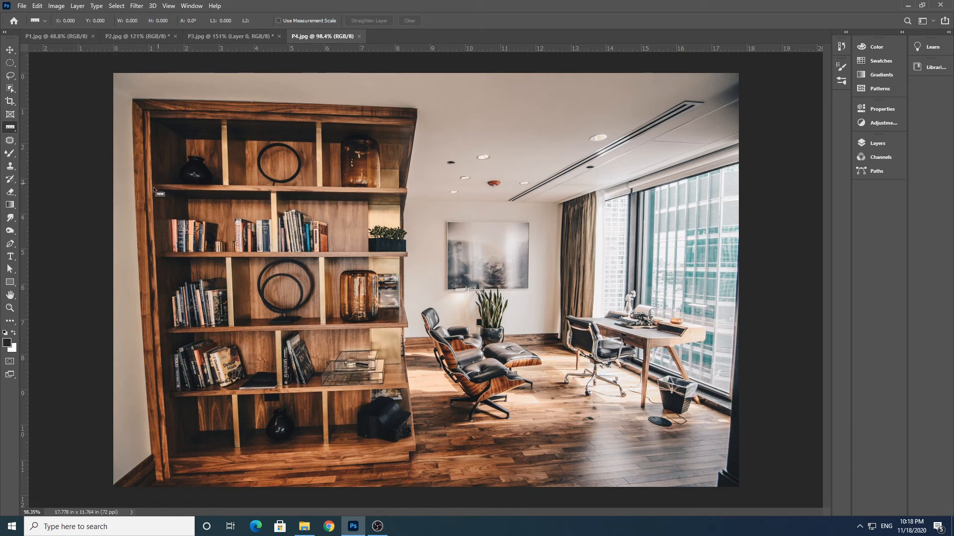
pyautogui.moveTo(146, 194); pyautogui.dragTo(305, 201)
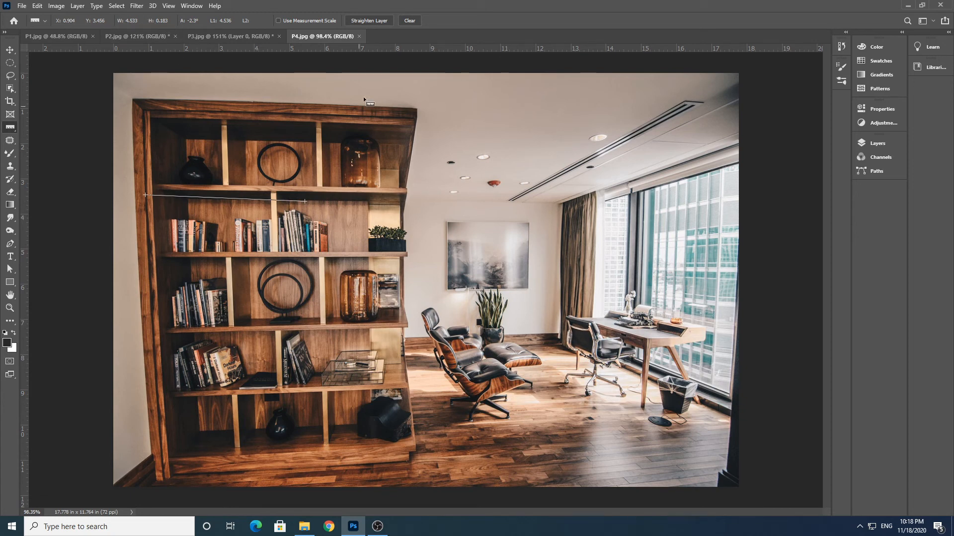
pyautogui.click(417, 22)
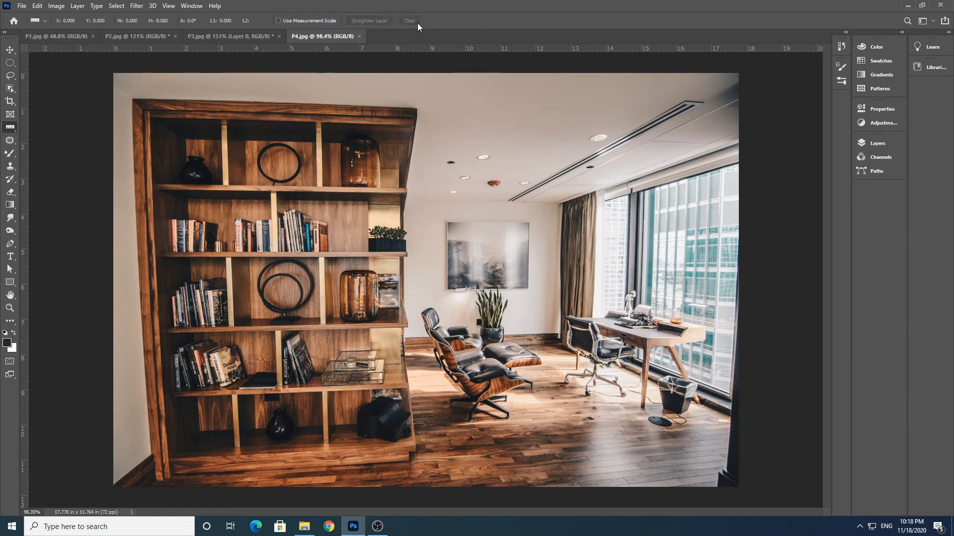
pyautogui.rightClick(444, 46)
pyautogui.click(459, 51)
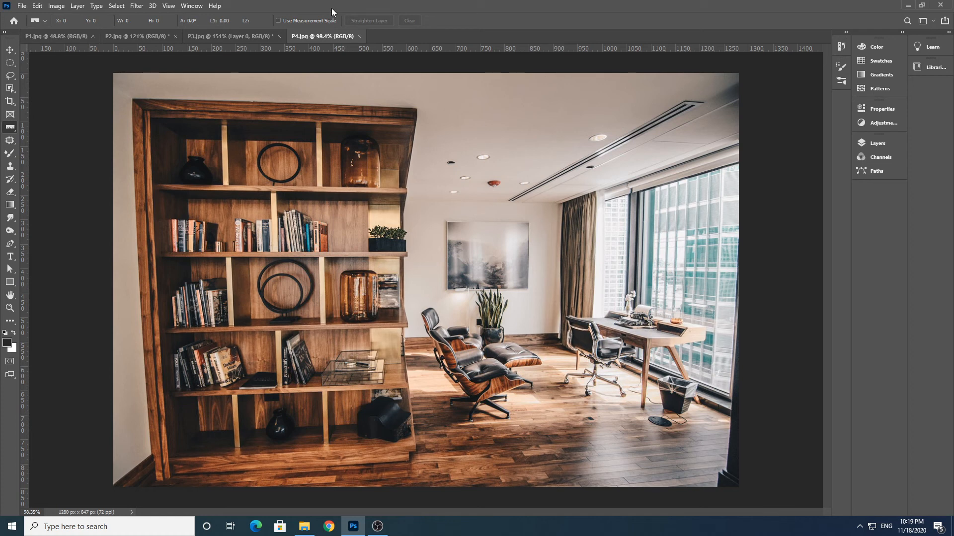
# - Start a custom measurement scale and take its pixel length from a ruler line about 771 pixels long down the bookcase's left side
pyautogui.click(56, 7)
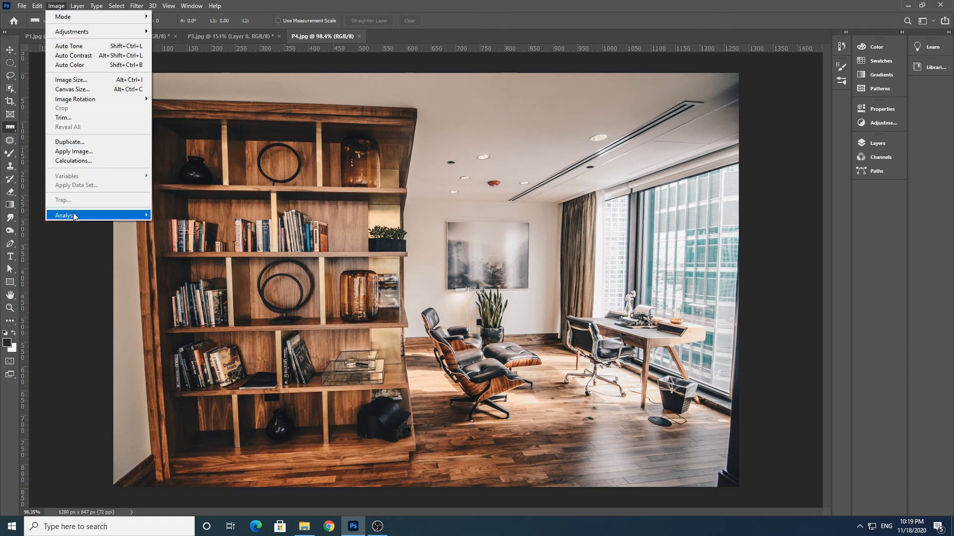
pyautogui.moveTo(95, 217)
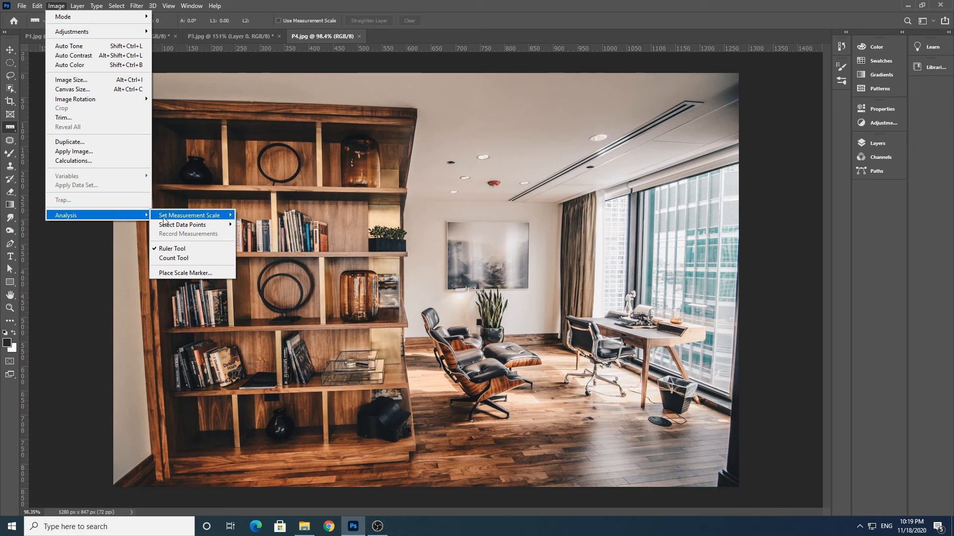
pyautogui.moveTo(199, 217)
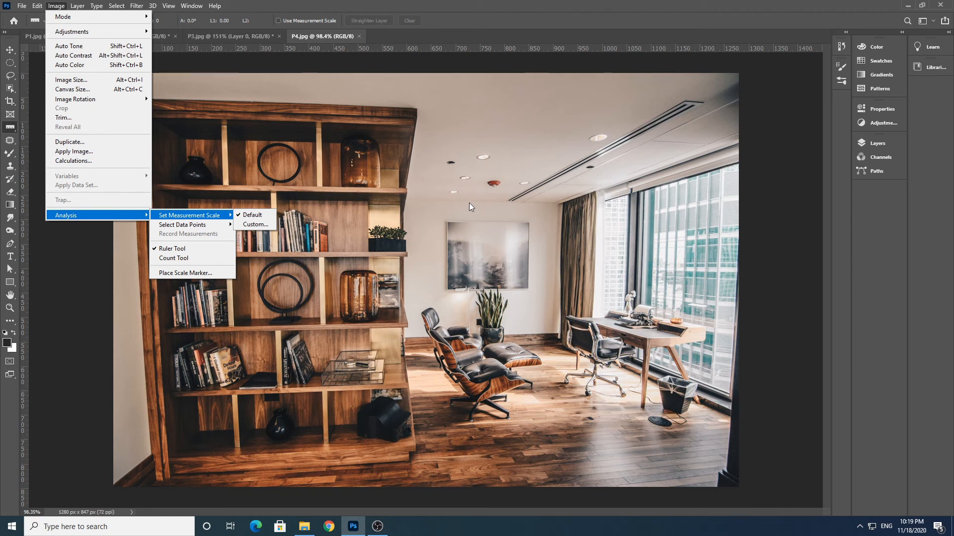
pyautogui.click(264, 226)
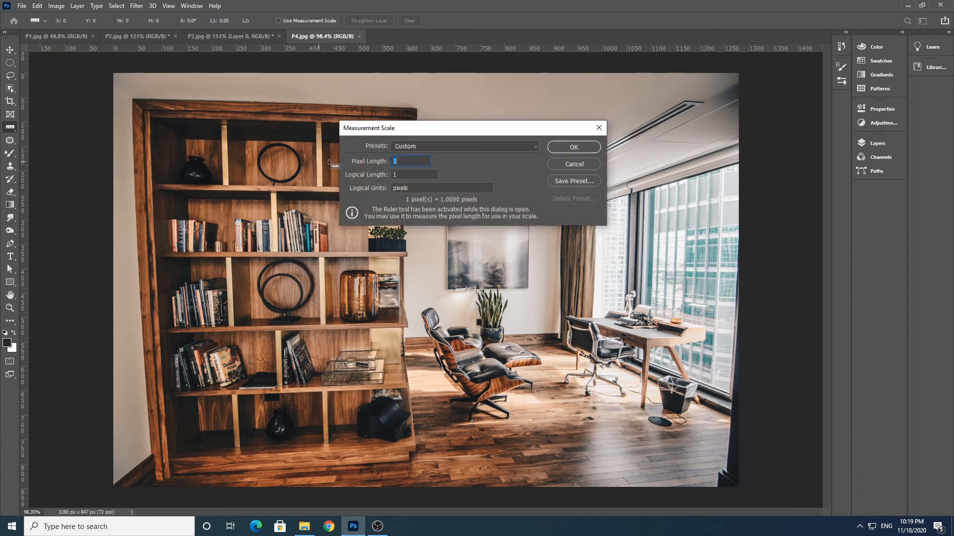
pyautogui.moveTo(438, 135); pyautogui.dragTo(569, 114)
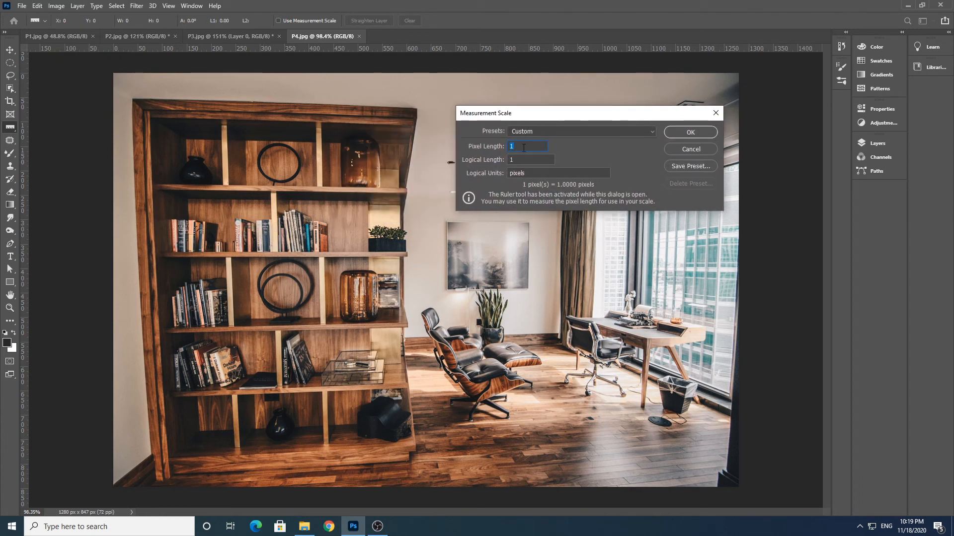
pyautogui.moveTo(594, 118)
pyautogui.mouseDown()
pyautogui.moveTo(610, 104)
pyautogui.moveTo(586, 108)
pyautogui.moveTo(597, 131)
pyautogui.moveTo(601, 109)
pyautogui.mouseUp()
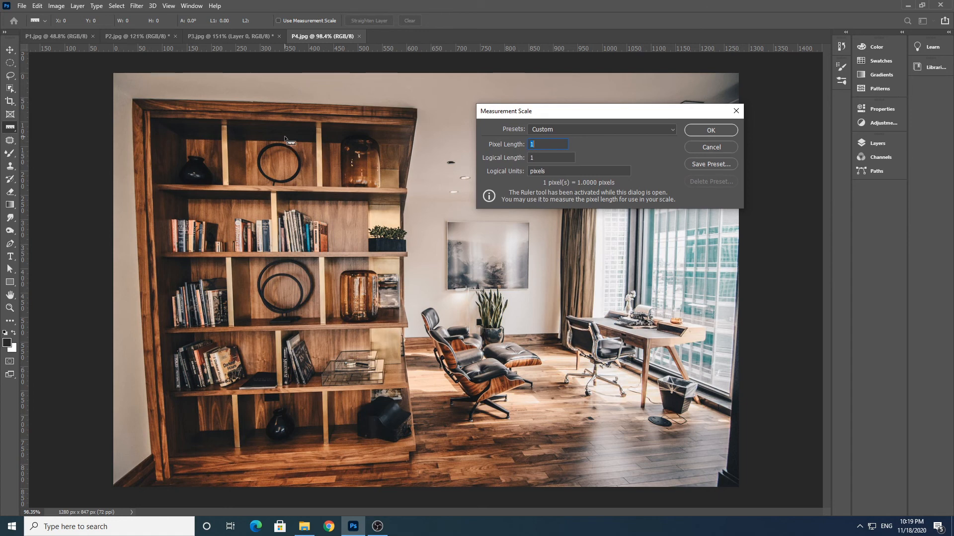
pyautogui.click(10, 128)
pyautogui.moveTo(157, 101); pyautogui.dragTo(169, 479)
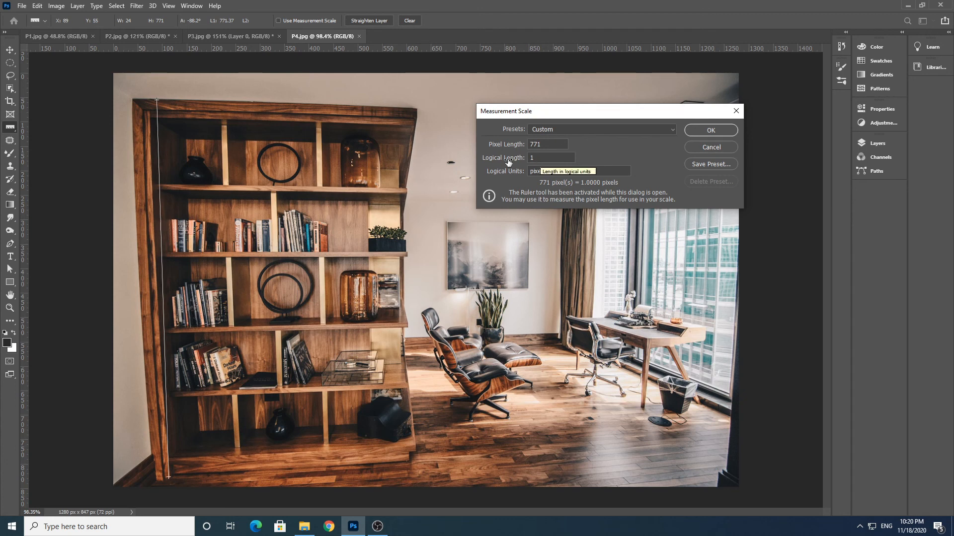
# - Set the custom scale's logical length to 9 and its logical units to ft
pyautogui.doubleClick(532, 157)
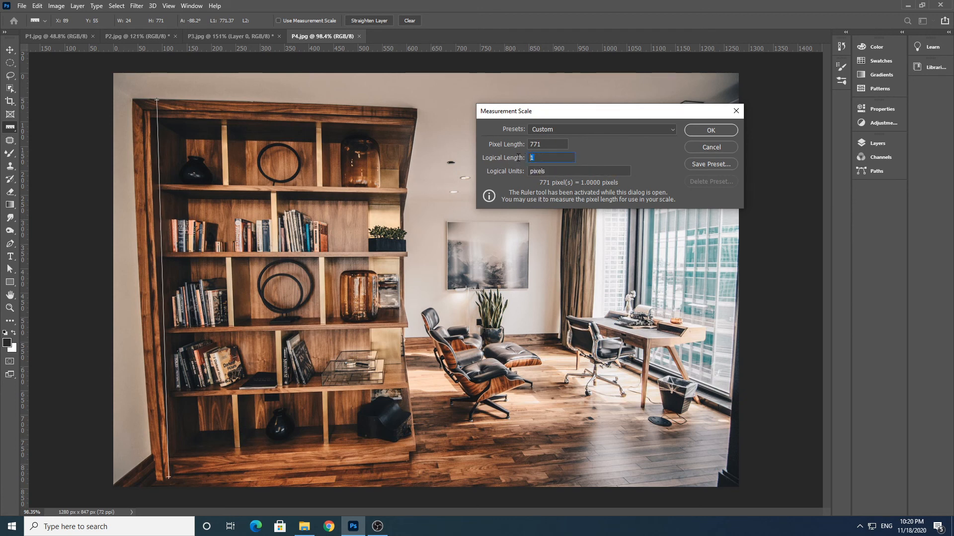
pyautogui.write('9')
pyautogui.press('Tab')
pyautogui.write('ft')
# - Open Calculator, check the scale by dividing 771 by 9 and multiplying the result by 9, and close it
pyautogui.press('super+r')
pyautogui.press('Return')
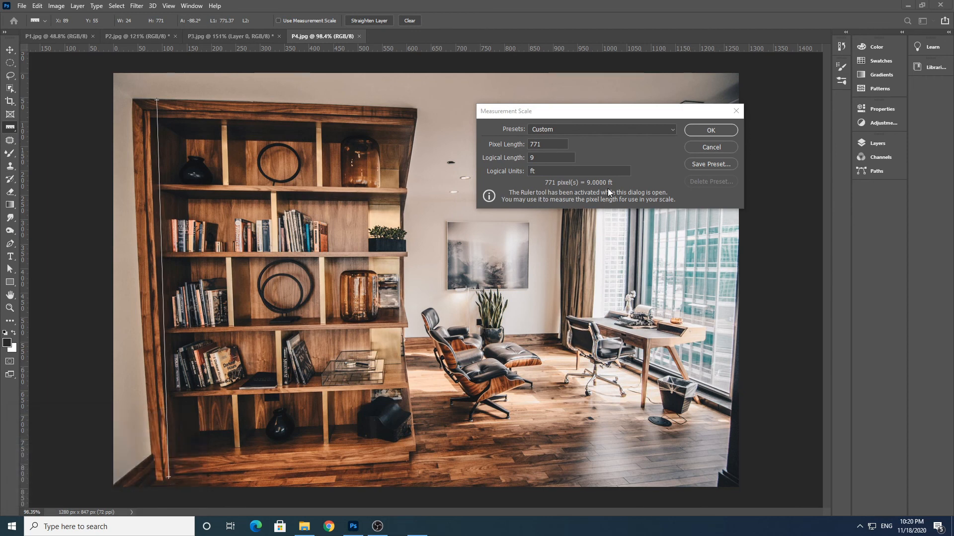
pyautogui.moveTo(732, 81); pyautogui.dragTo(786, 62)
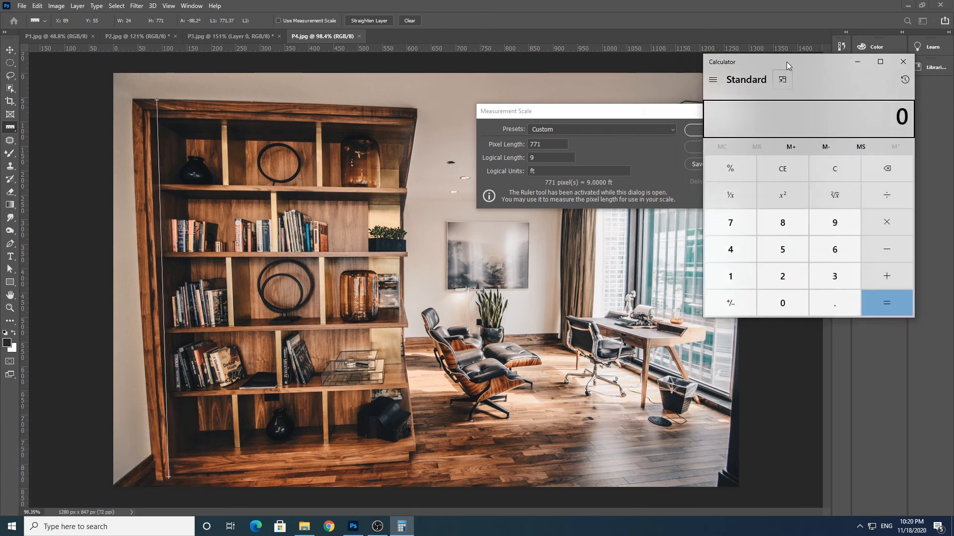
pyautogui.write('771/9')
pyautogui.press('Return')
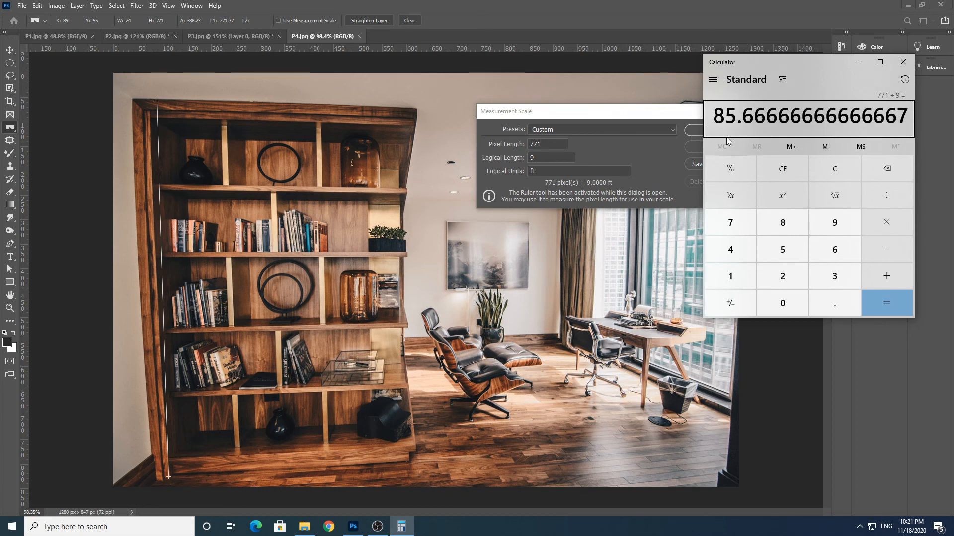
pyautogui.moveTo(791, 67); pyautogui.dragTo(827, 88)
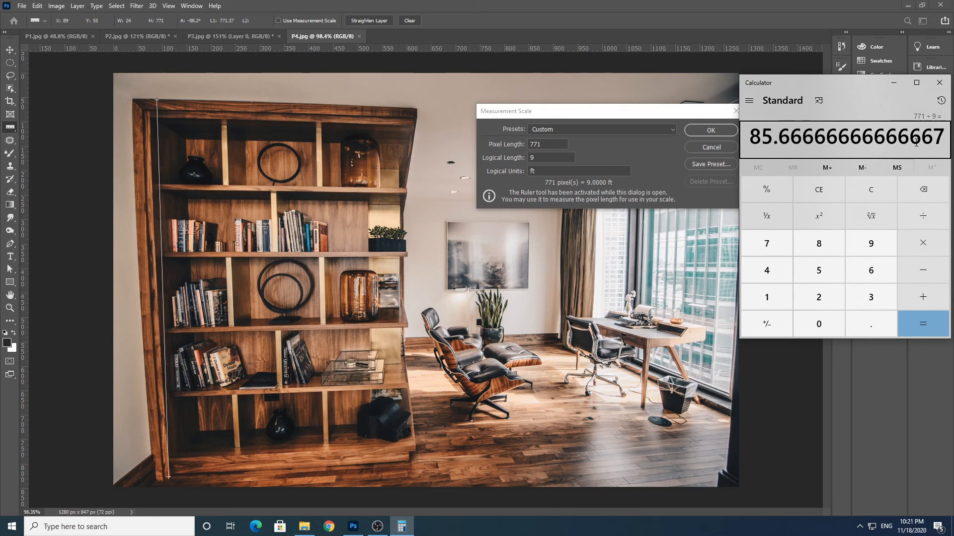
pyautogui.write('*9')
pyautogui.press('Return')
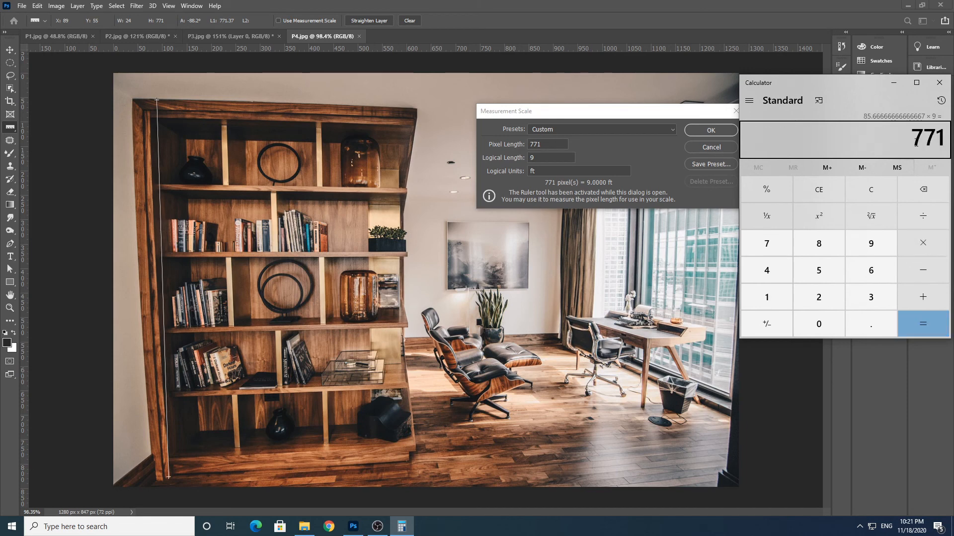
pyautogui.moveTo(849, 82); pyautogui.dragTo(769, 63)
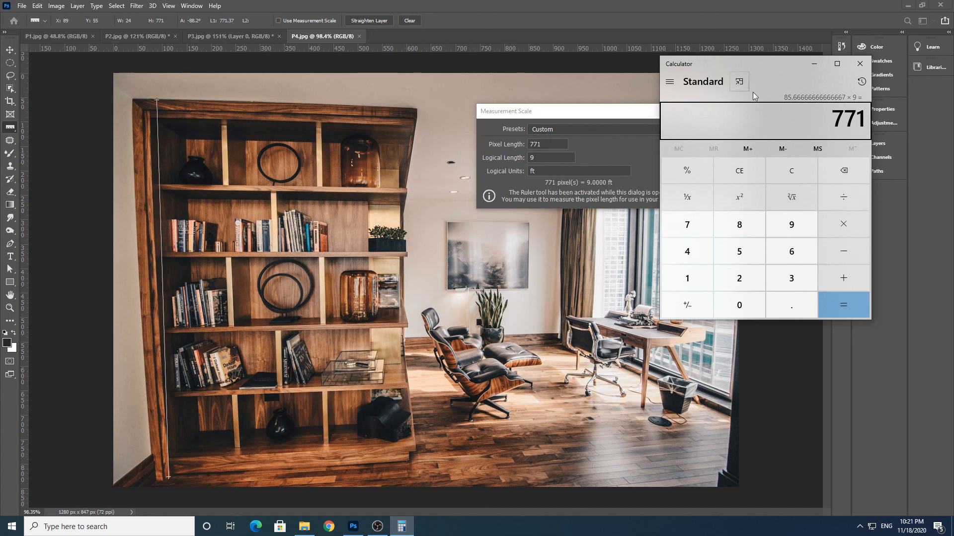
pyautogui.click(860, 64)
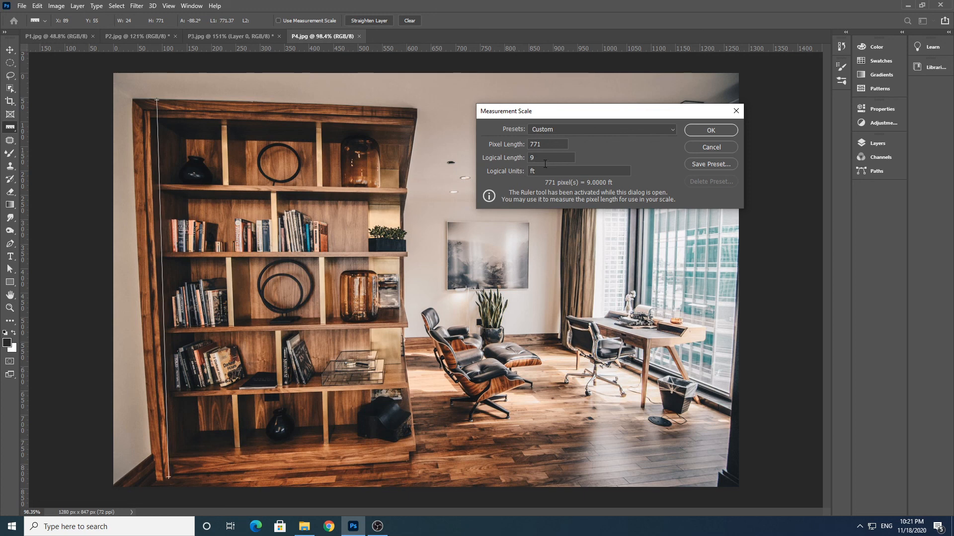
# - Apply the custom measurement scale to the ruler readings and measure the bookcase's width along its top edge
pyautogui.click(700, 130)
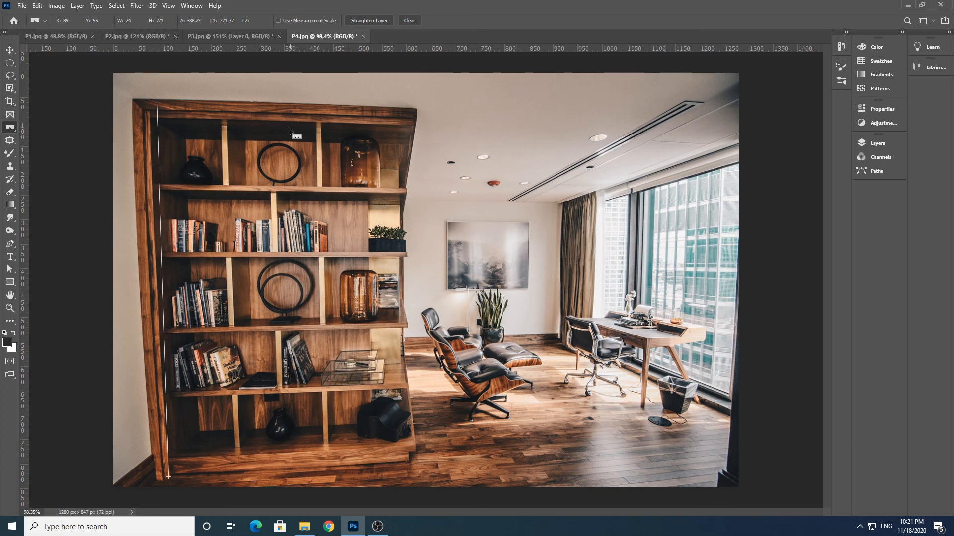
pyautogui.click(411, 21)
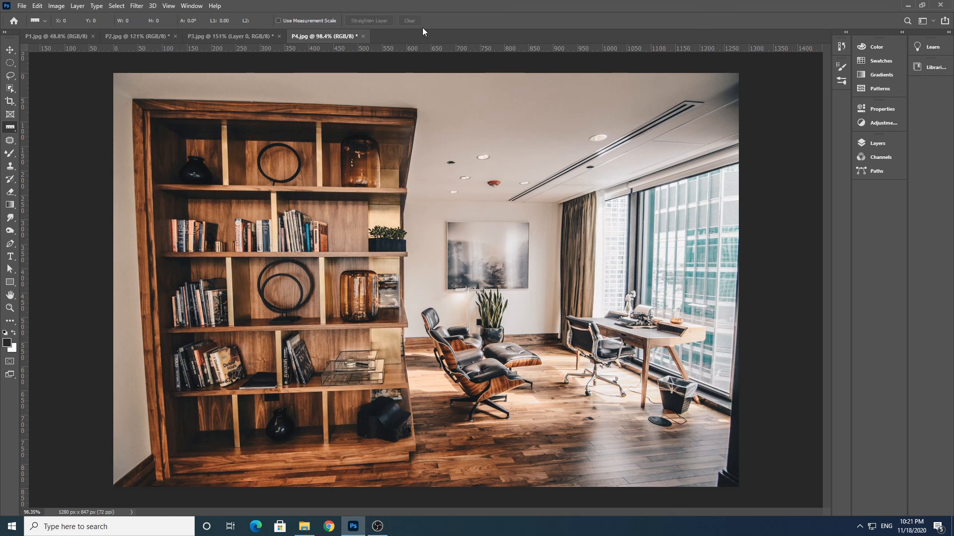
pyautogui.click(279, 21)
pyautogui.moveTo(132, 102); pyautogui.dragTo(416, 116)
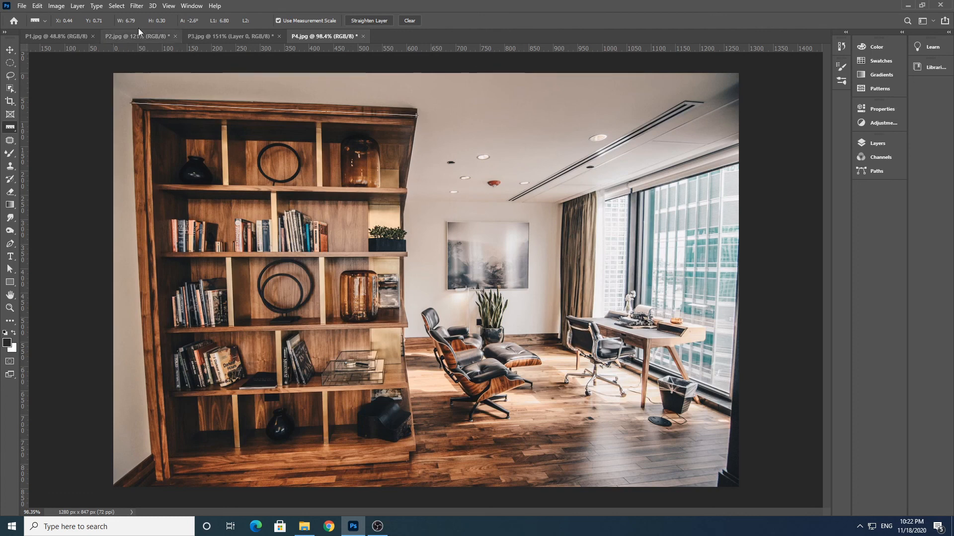